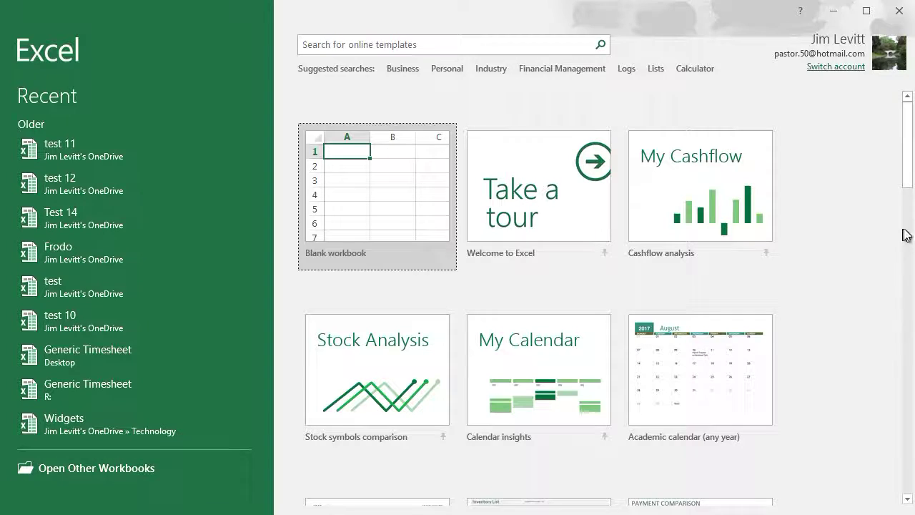
Browse the templates on the start screen and open a blank workbook.
mouse_move(906, 180)
left_mouse_down()
mouse_move(909, 302)
mouse_move(909, 181)
left_mouse_up()
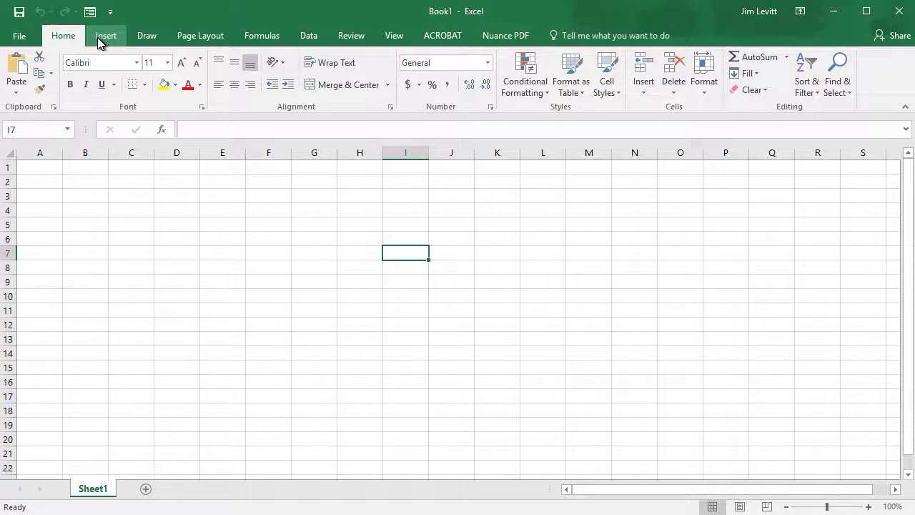
Examine the command sets for inserting, drawing, page layout, formulas, data, reviewing and viewing, and return to the Home commands.
left_click(97, 38)
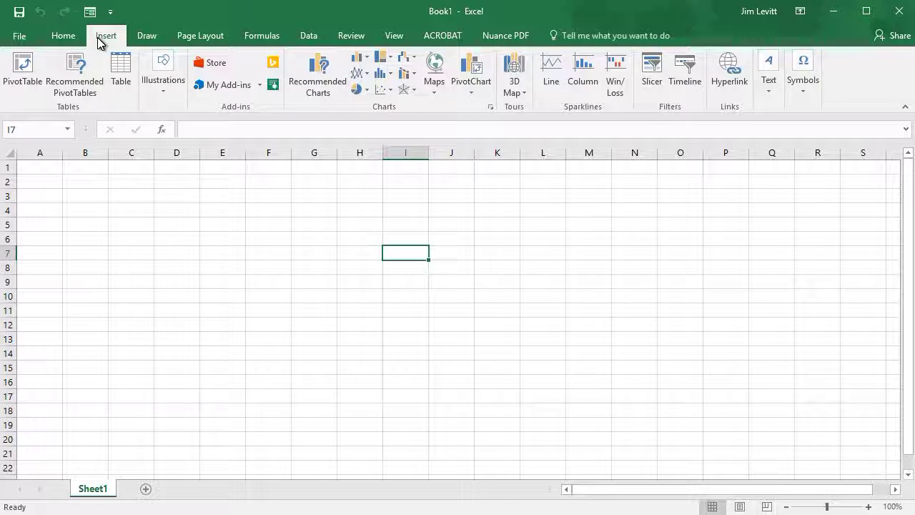
left_click(149, 36)
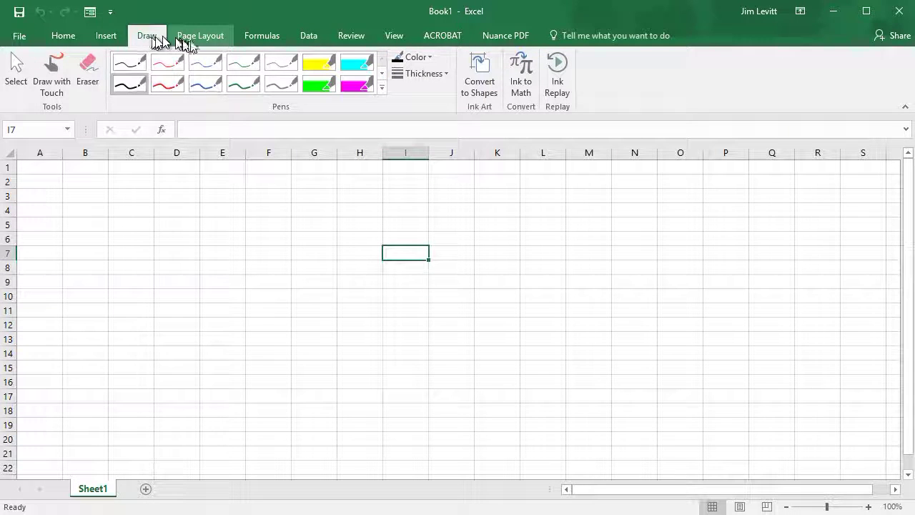
left_click(208, 45)
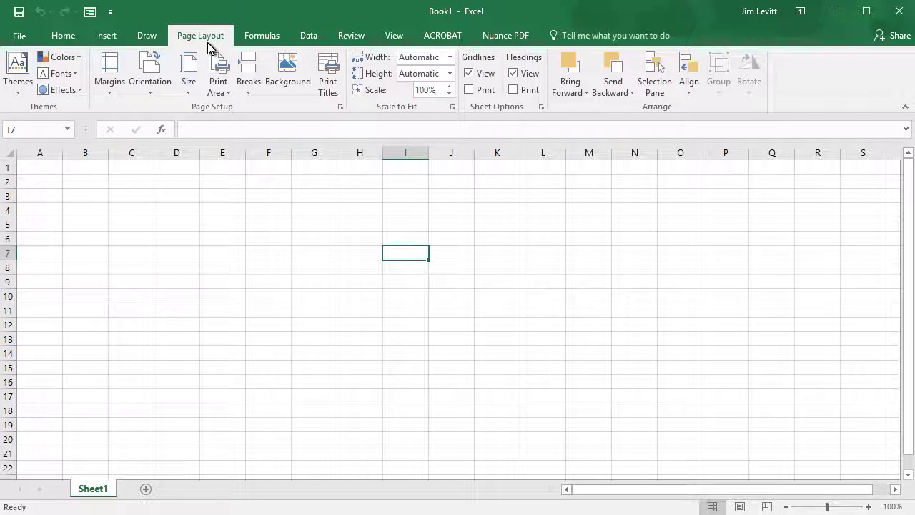
left_click(260, 37)
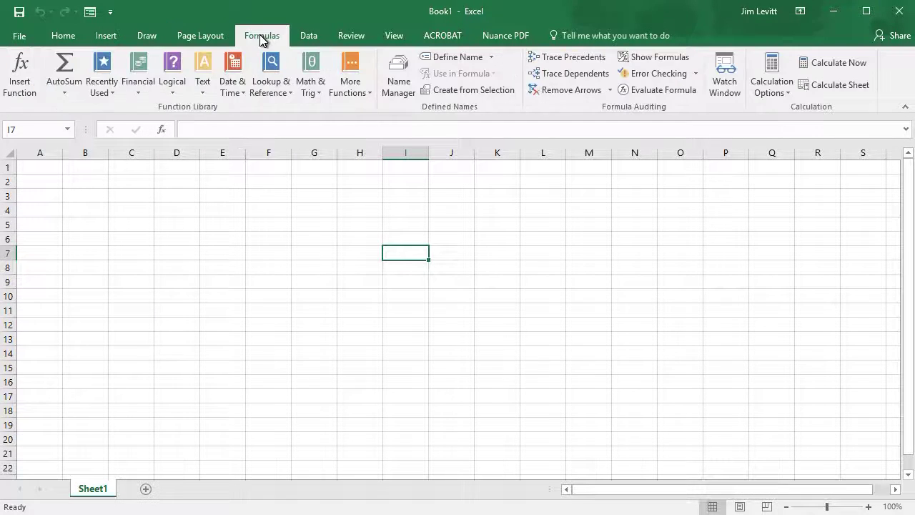
left_click(313, 36)
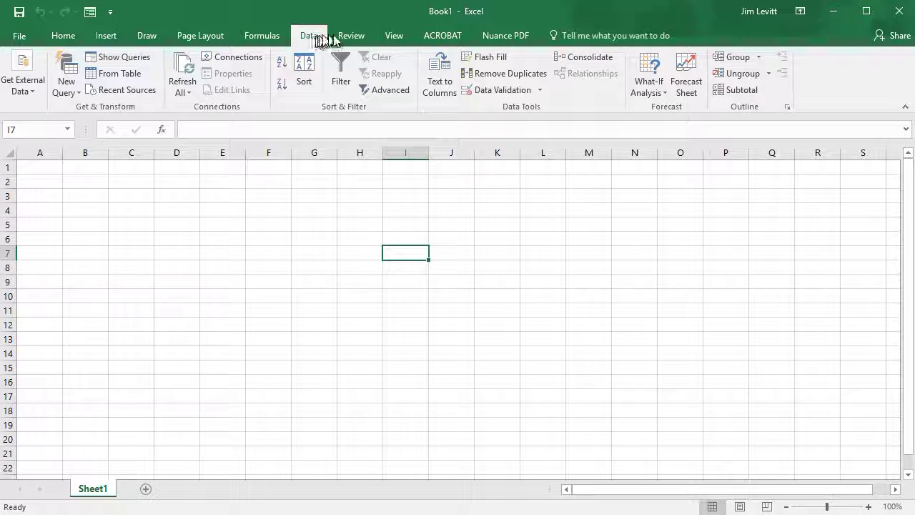
left_click(350, 36)
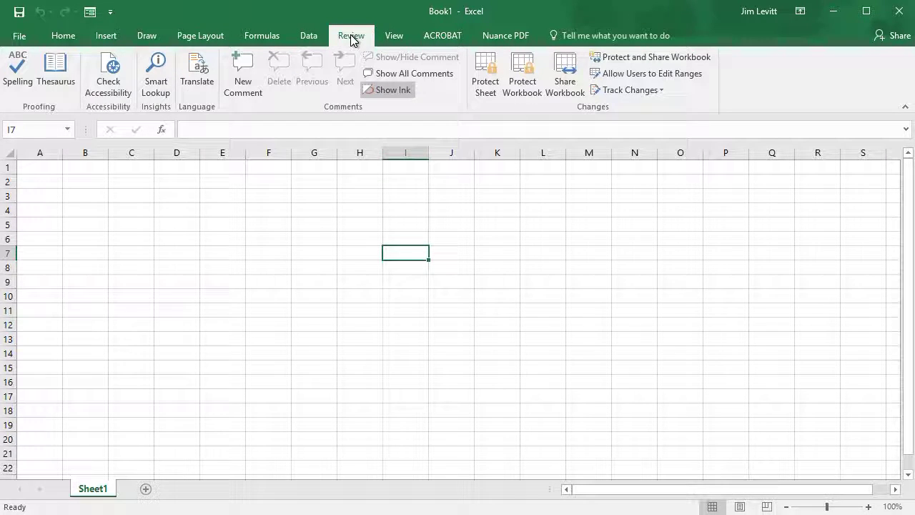
left_click(395, 42)
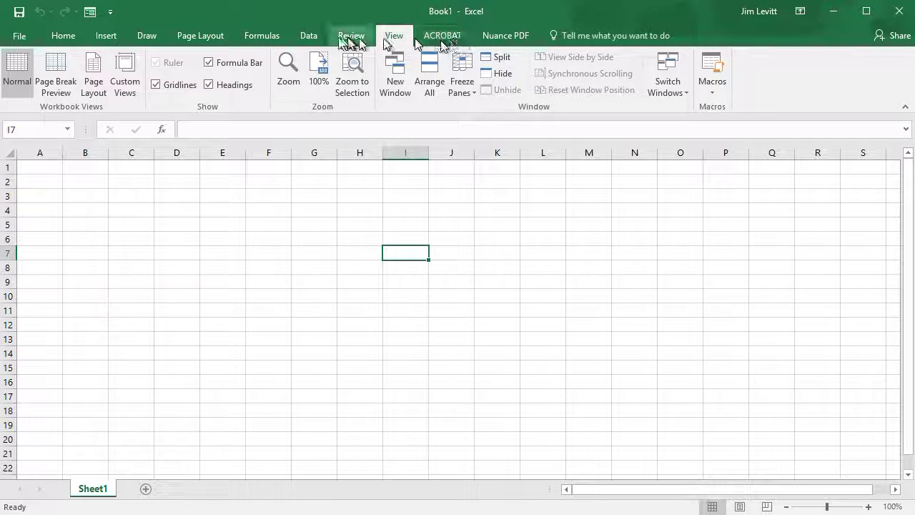
left_click(303, 37)
left_click(72, 37)
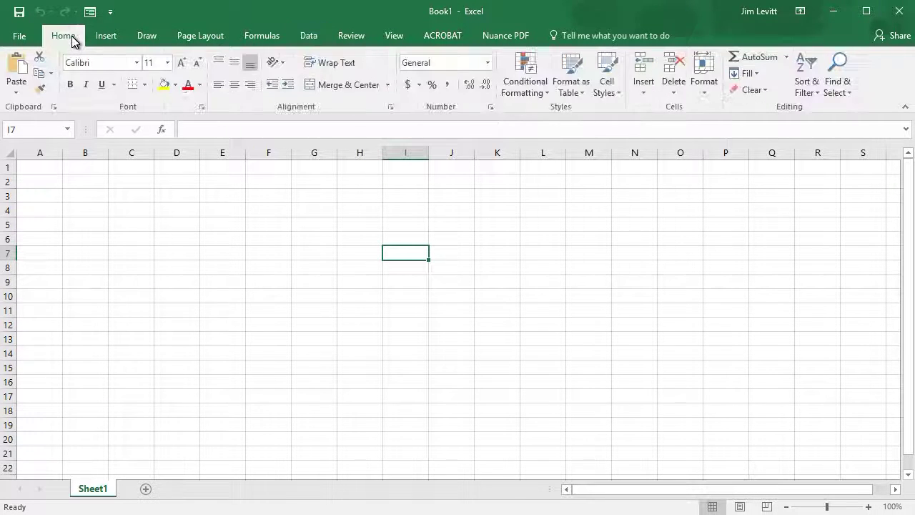
Add a second worksheet to the workbook and return to Sheet1.
left_click(145, 491)
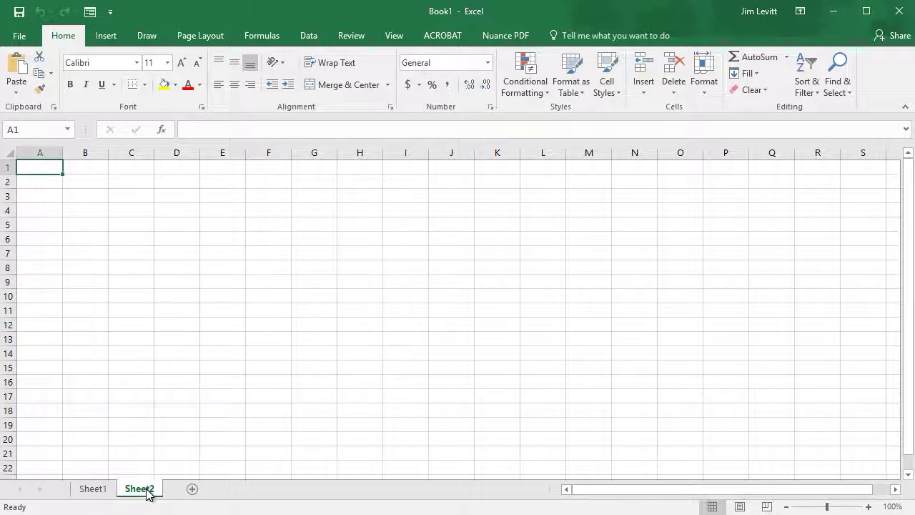
left_click(94, 489)
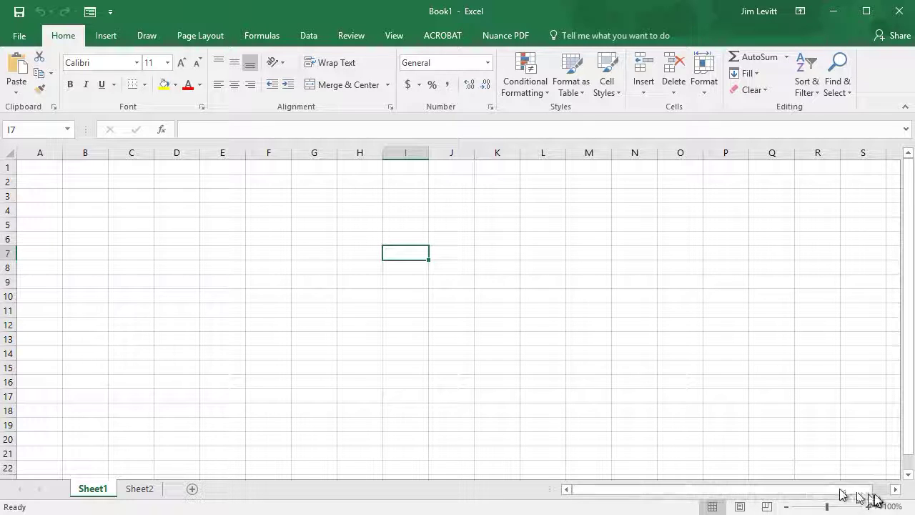
left_click_drag(894, 489, 895, 489)
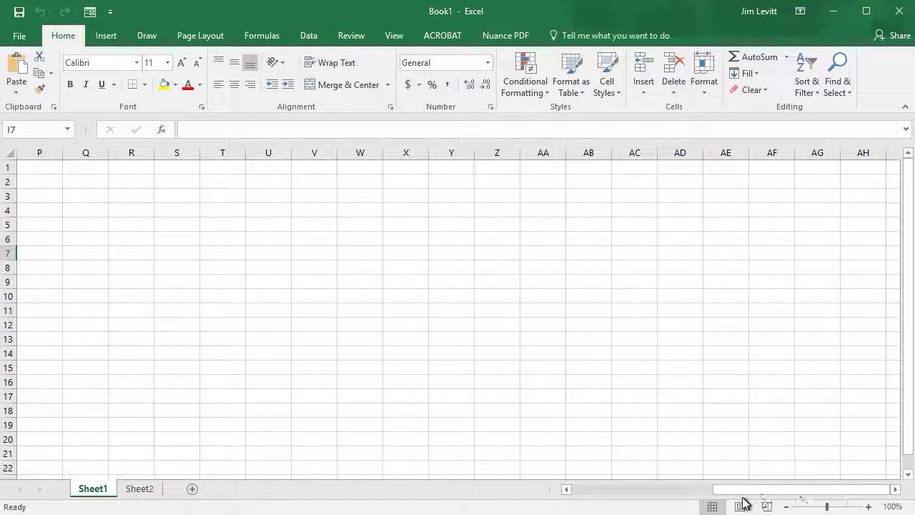
left_click(566, 489)
left_click_drag(566, 489, 566, 490)
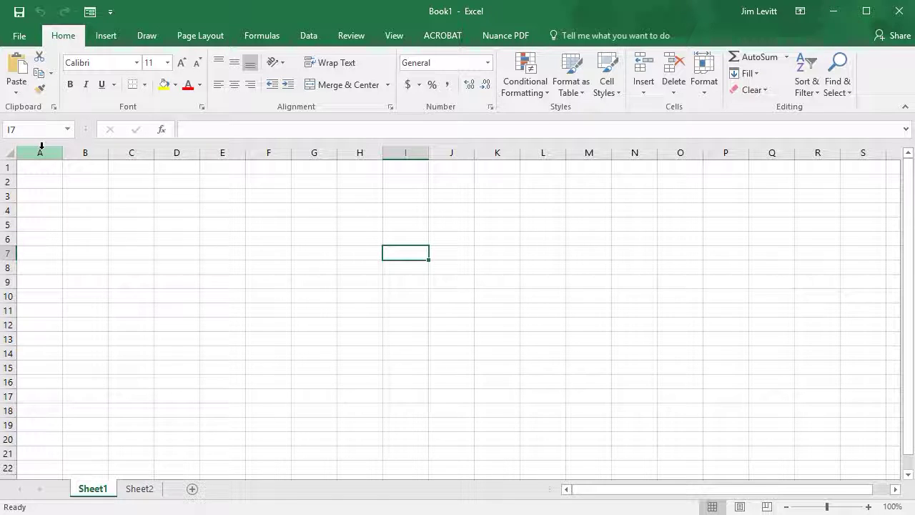
Enter a first name as text in cell C2 and inspect the cell's contents in the formula bar.
left_click(139, 182)
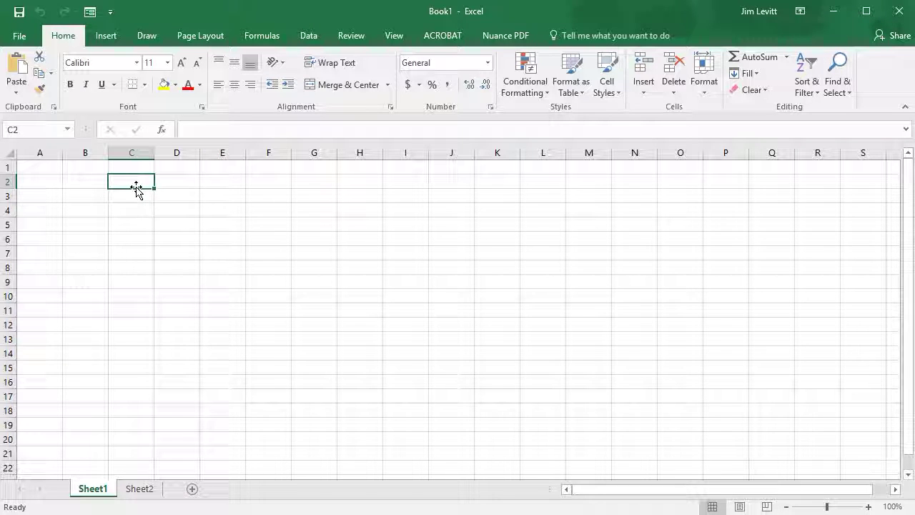
type("Fred")
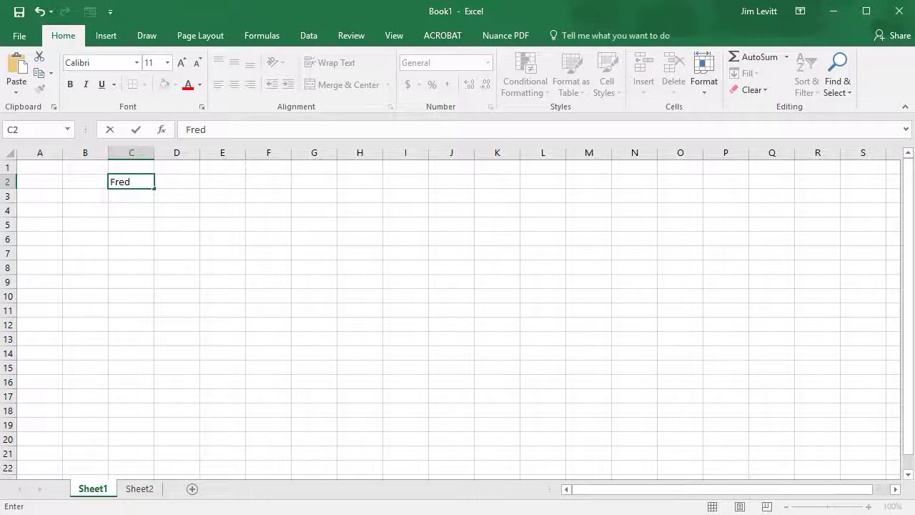
key("Return")
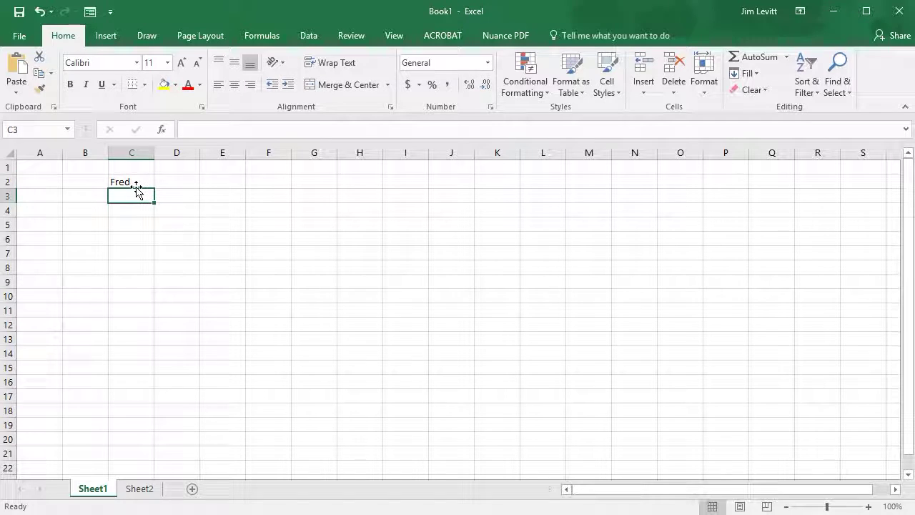
left_click(136, 181)
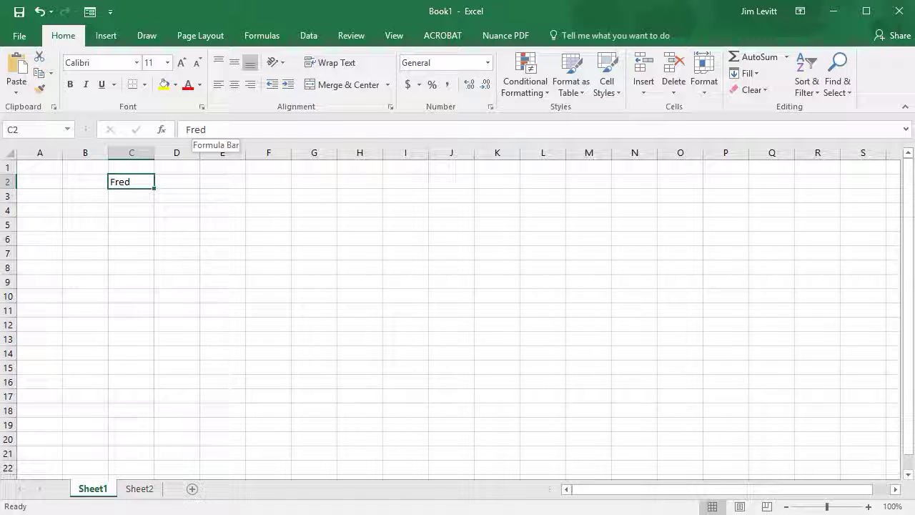
left_click(207, 129)
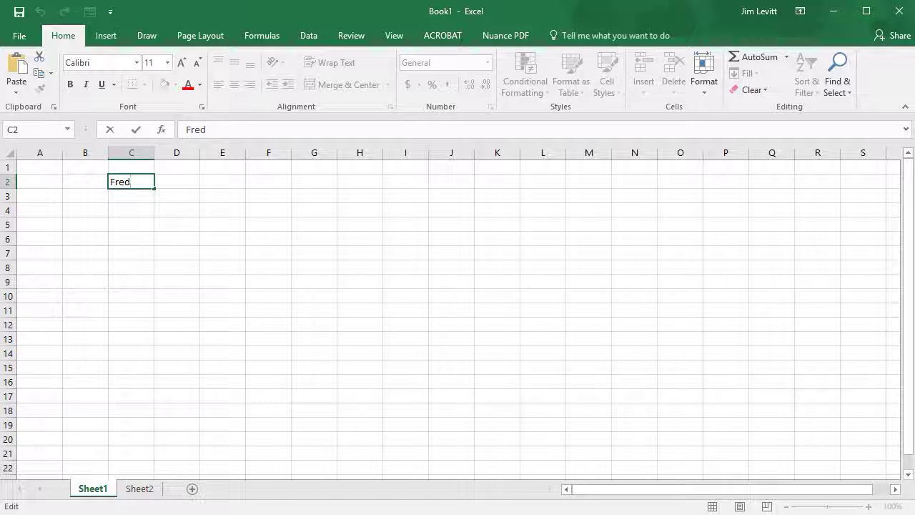
double_click(235, 129)
left_click(239, 135)
Enter the number 15 in cell C4 and select that cell to inspect its contents.
left_click(124, 212)
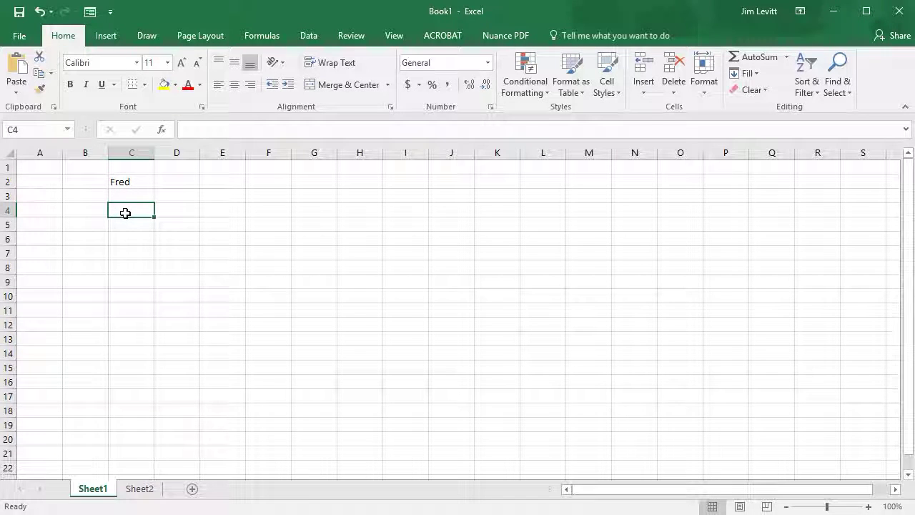
type("15")
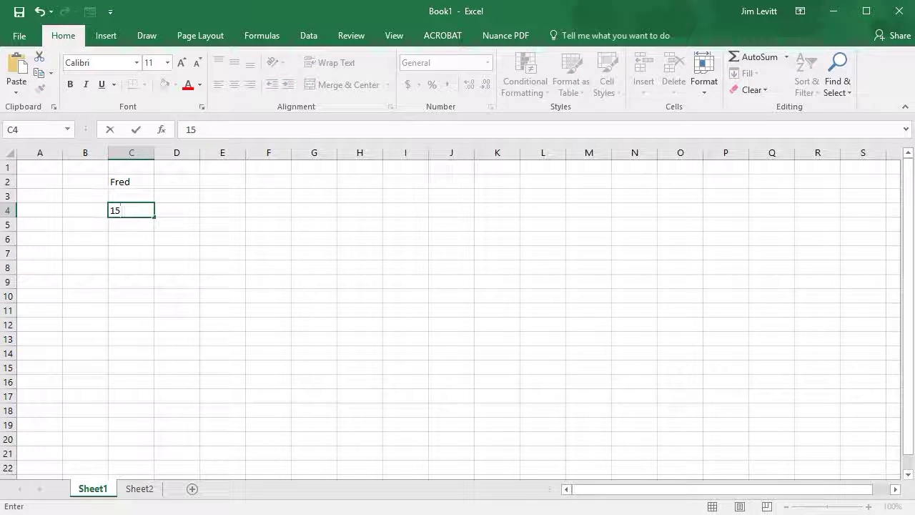
key("Return")
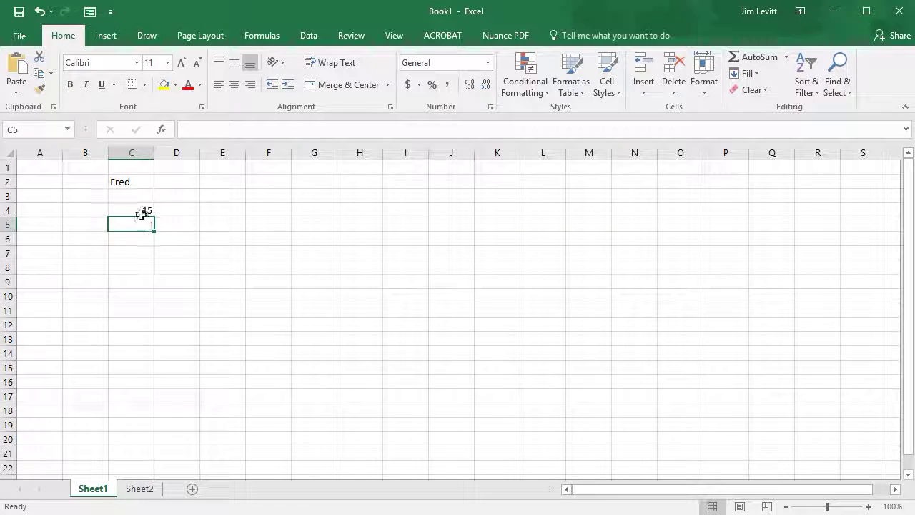
left_click(140, 211)
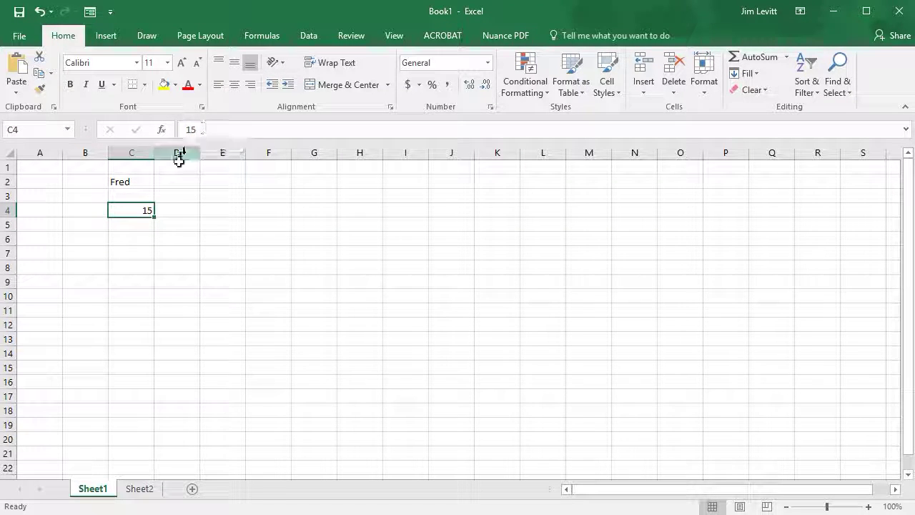
Enter the formula +4+6 in cell C7 and select the cell to inspect its stored formula.
mouse_move(131, 217)
left_mouse_down()
mouse_move(135, 237)
mouse_move(141, 230)
left_mouse_up()
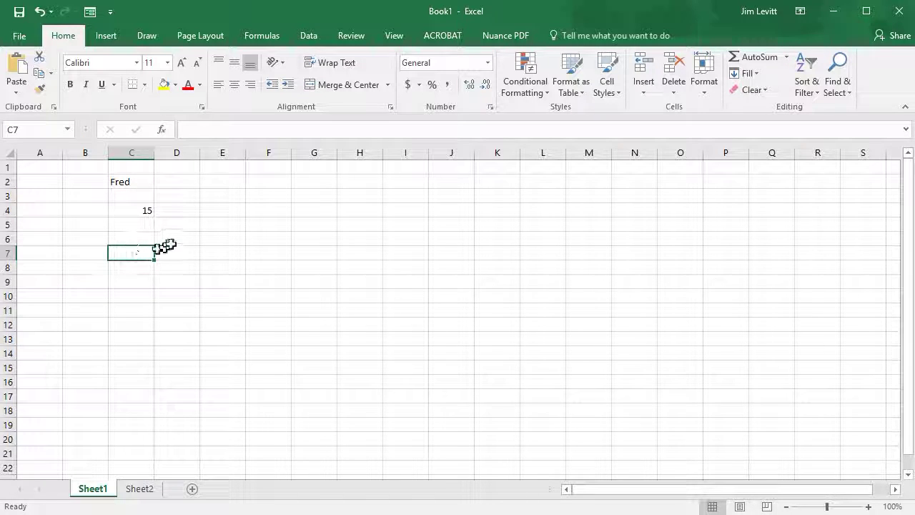
type("+")
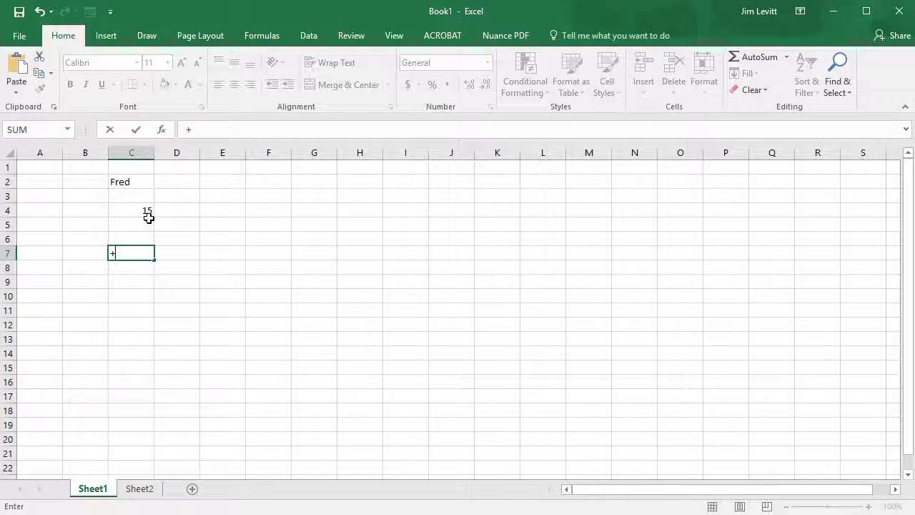
type("4+6")
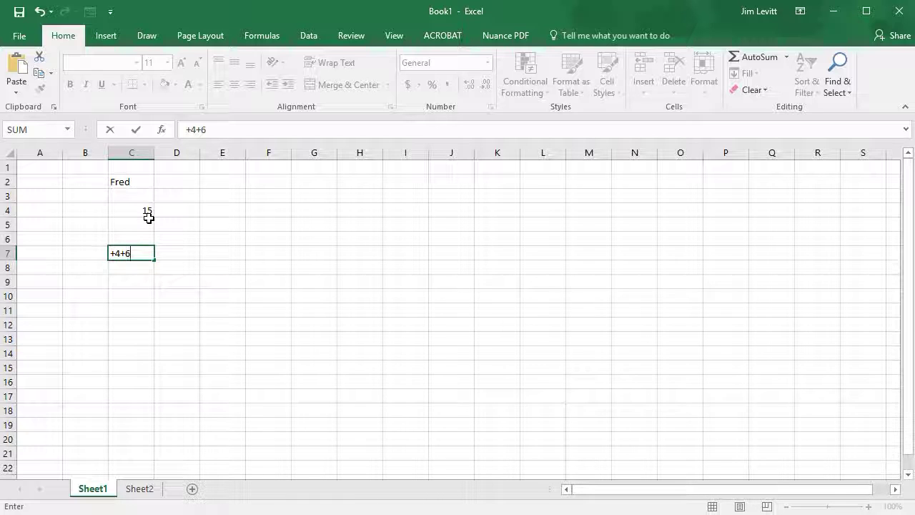
key("Return")
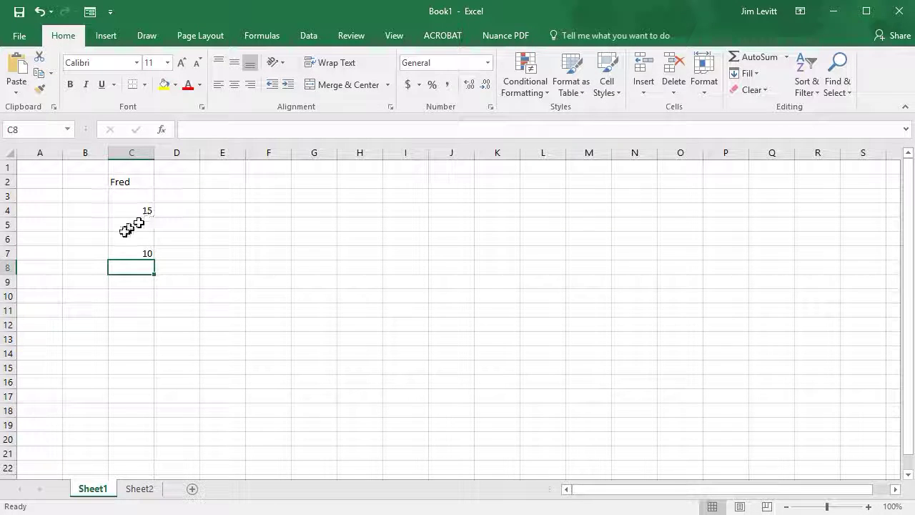
left_click(141, 252)
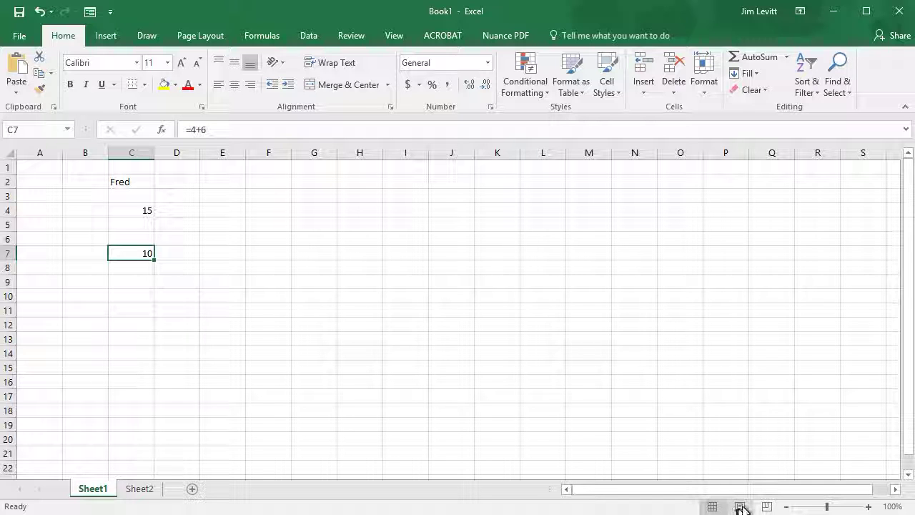
Examine Sheet1 in Page Layout view and Page Break Preview, and return to Normal view.
left_click(742, 507)
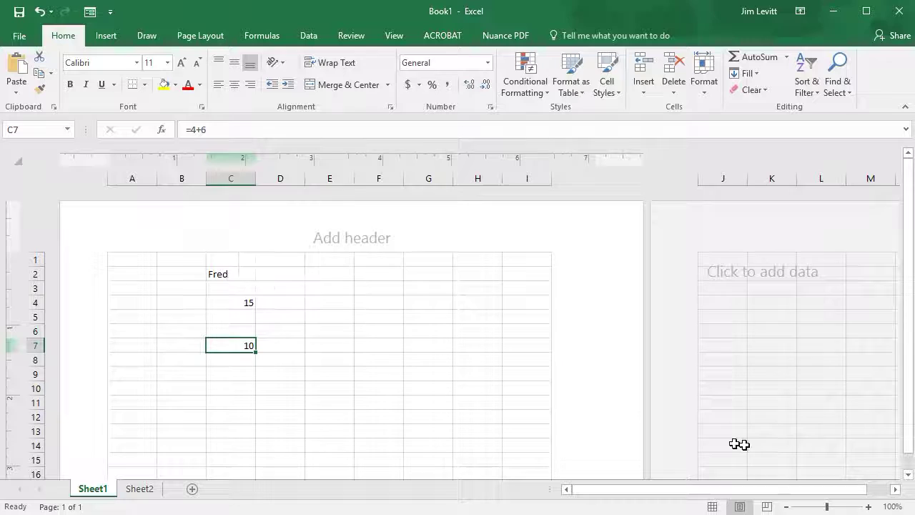
left_click(768, 506)
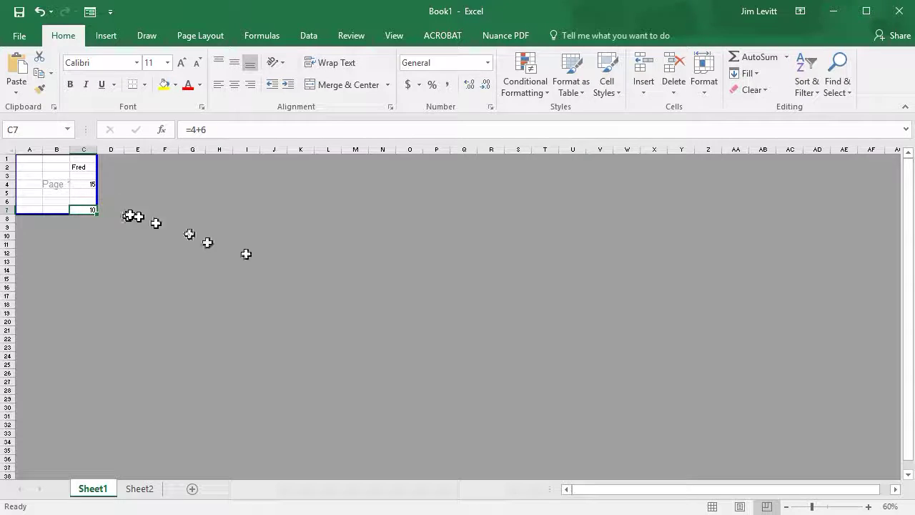
left_click(712, 507)
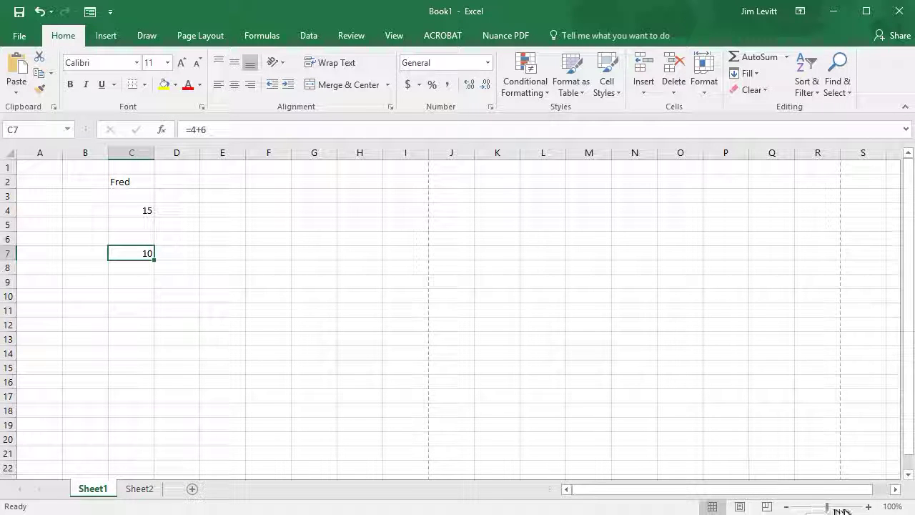
Enlarge the worksheet zoom to 202%.
left_click_drag(827, 508, 838, 509)
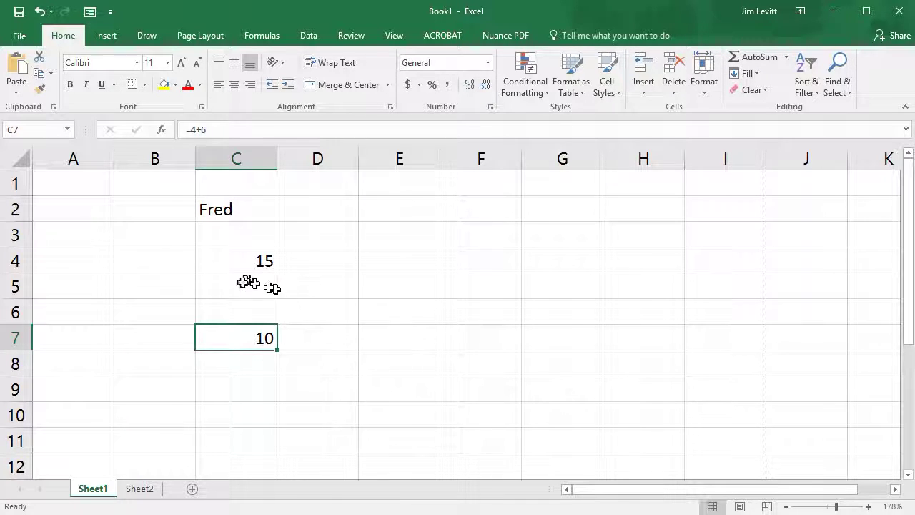
left_click(838, 508)
left_click_drag(838, 509, 841, 507)
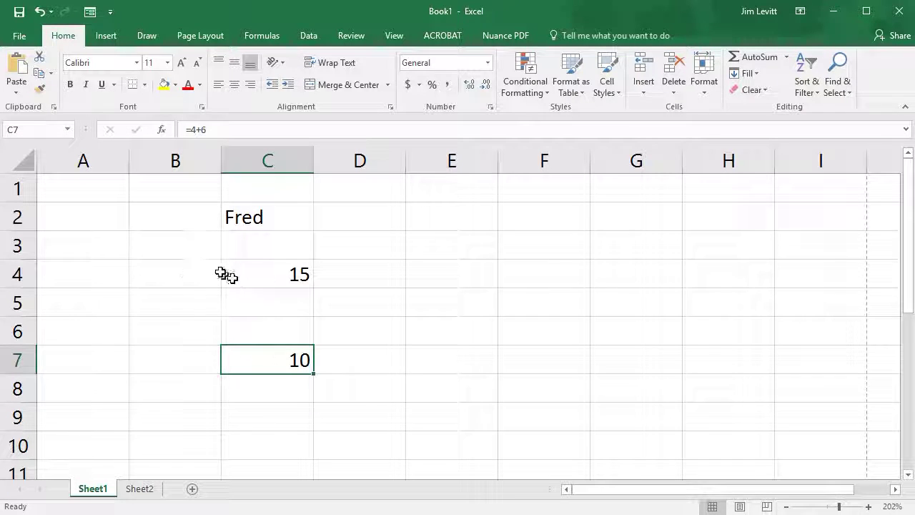
Open the workbook's Info page to examine its file properties and management options.
left_click(23, 33)
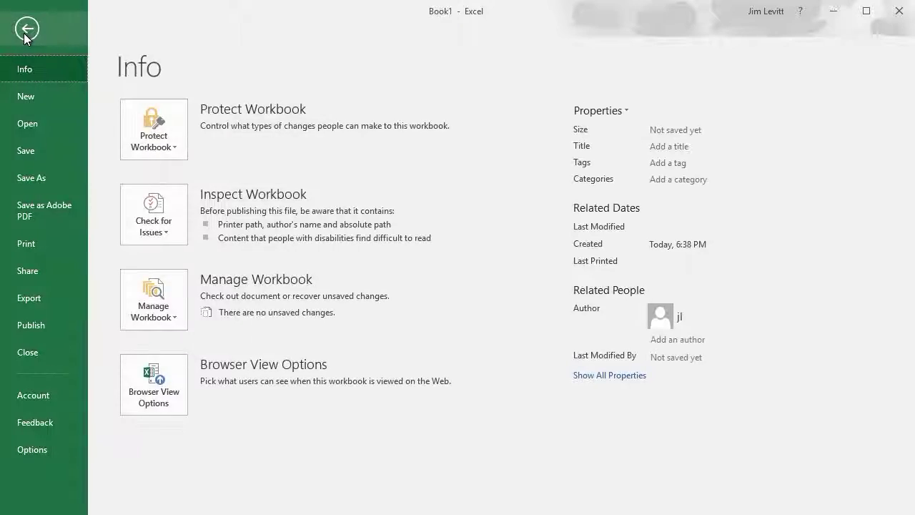